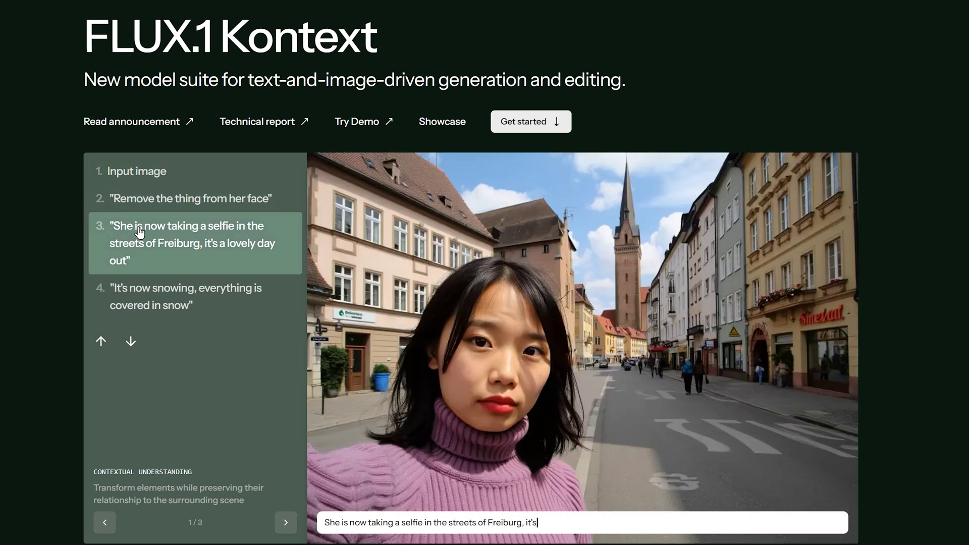
- Browse the Kontext demo's selfie and bird-scene edits, then advance to the Typography example
{"action": "left_click", "coordinate": [152, 296]}
{"action": "left_click", "coordinate": [131, 341]}
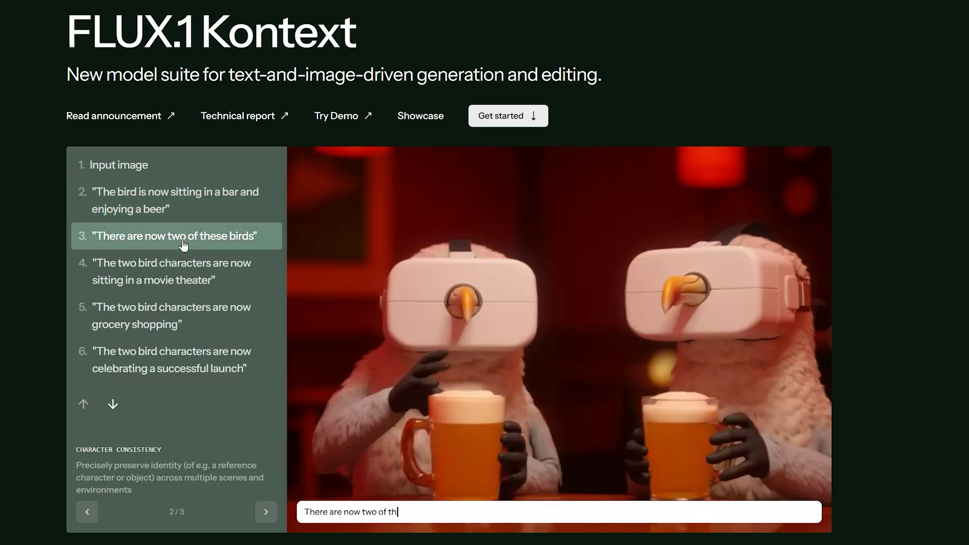
{"action": "left_click", "coordinate": [185, 267]}
{"action": "left_click", "coordinate": [193, 306]}
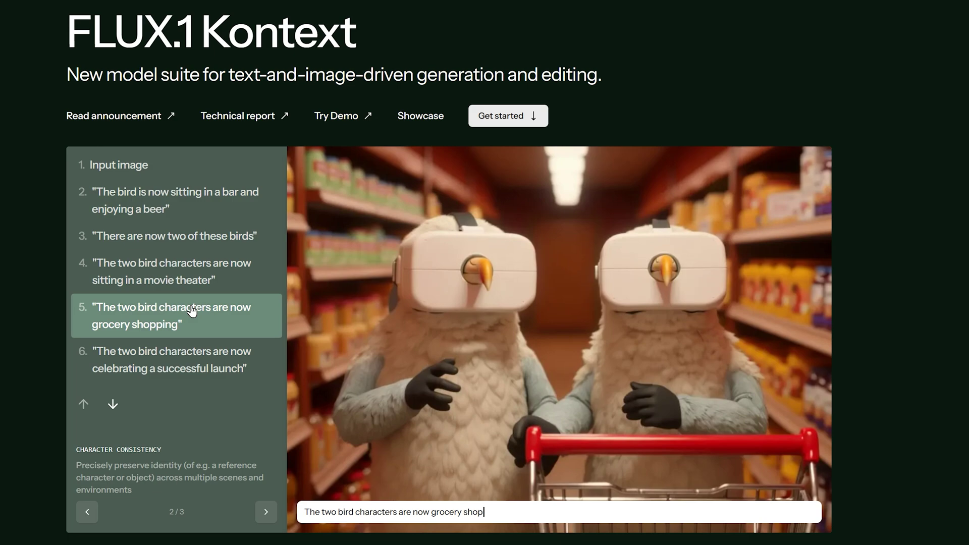
{"action": "left_click", "coordinate": [200, 346]}
{"action": "left_click", "coordinate": [266, 512]}
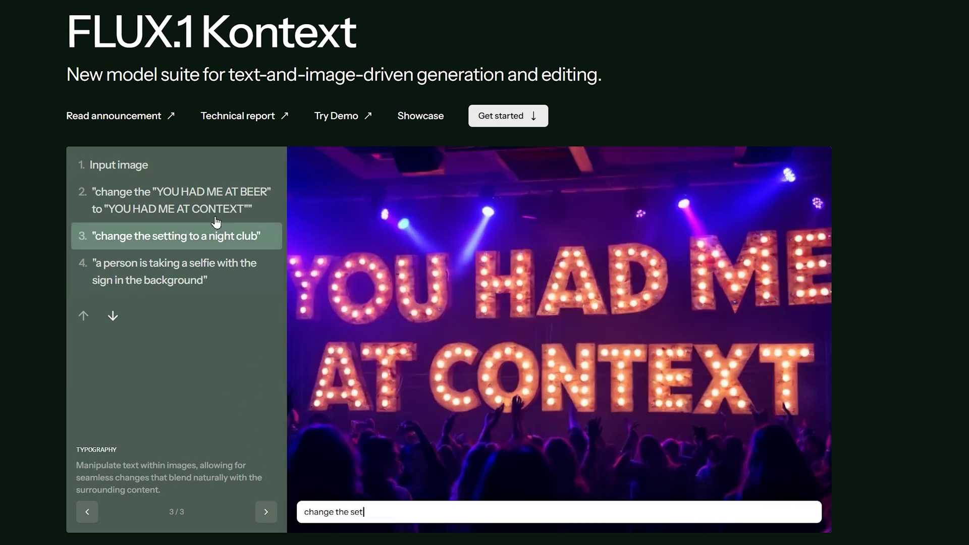
{"action": "mouse_move", "coordinate": [216, 220]}
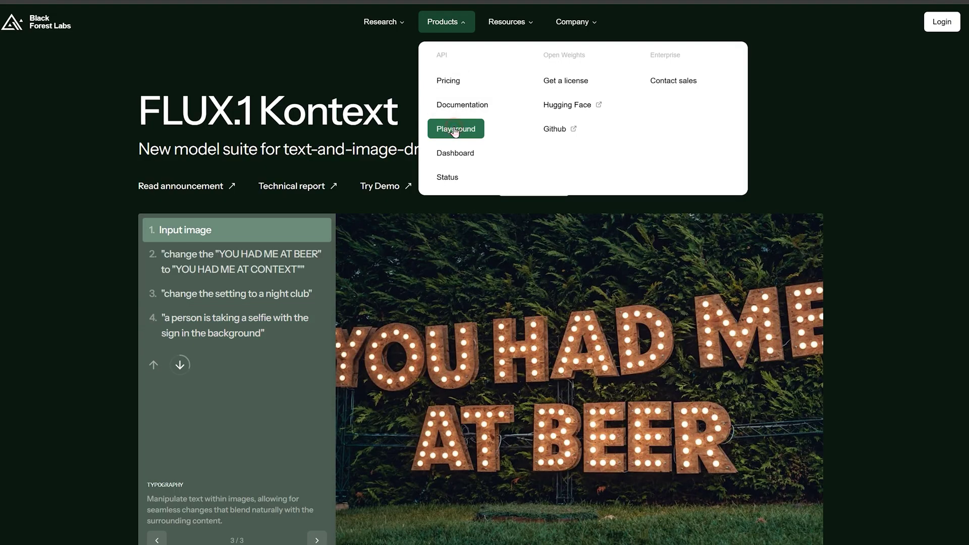
- Open the FLUX Playground and check the account's 196 remaining credits
{"action": "left_click", "coordinate": [454, 130]}
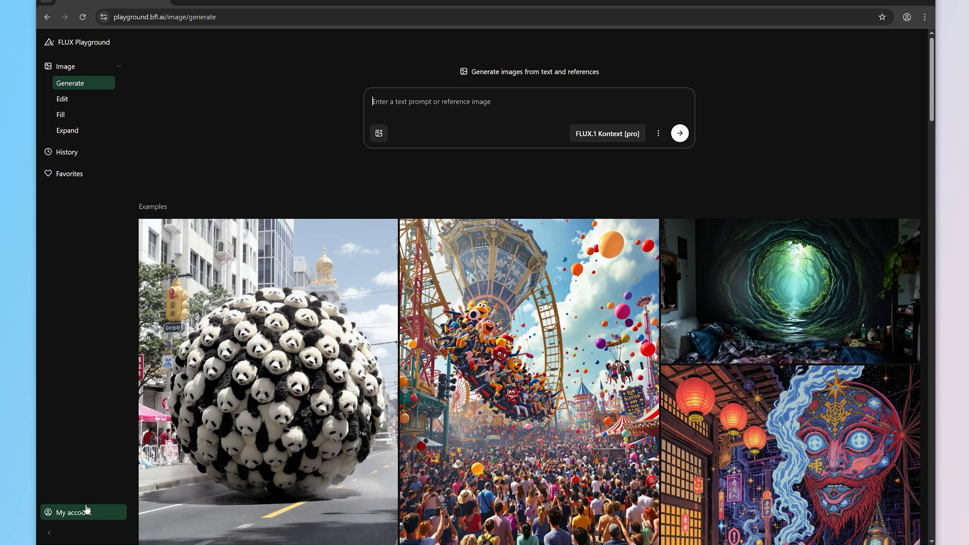
{"action": "left_click", "coordinate": [86, 510]}
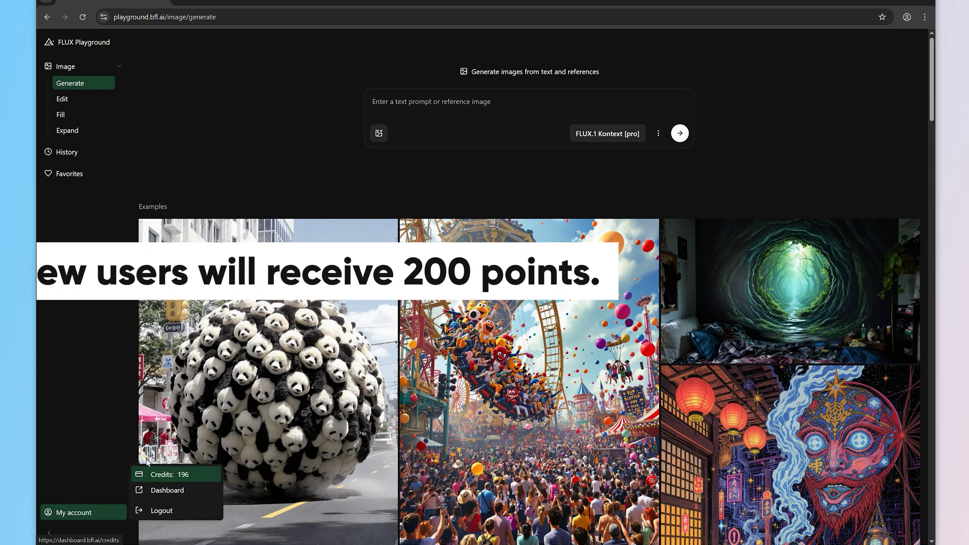
- Enter the curly-blond, blue-eyed girl prompt and keep FLUX.1 Kontext [pro] as the model
{"action": "key", "text": "Escape"}
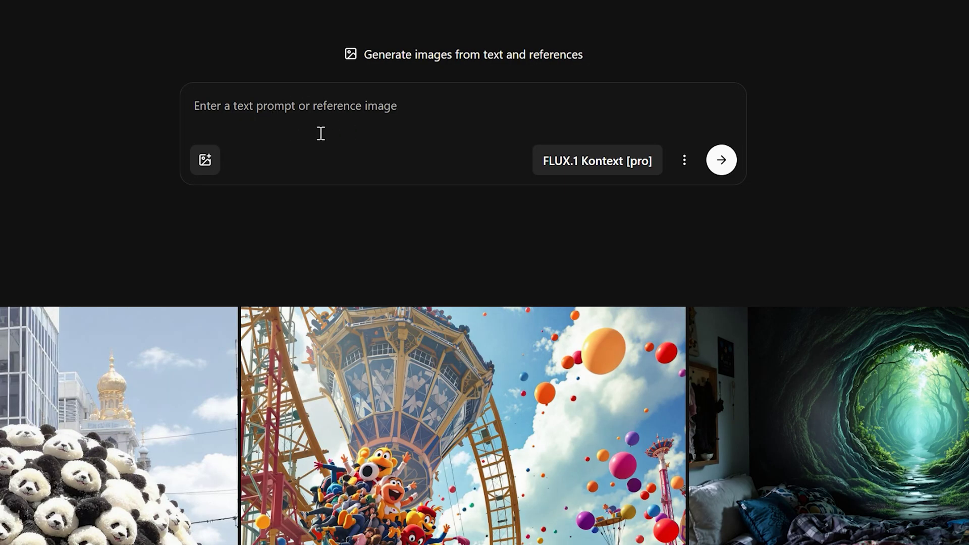
{"action": "left_click", "coordinate": [321, 133]}
{"action": "type", "text": "Pretty girl with long curly blond hair, blue eyes, natural soft makeup and a slight smile"}
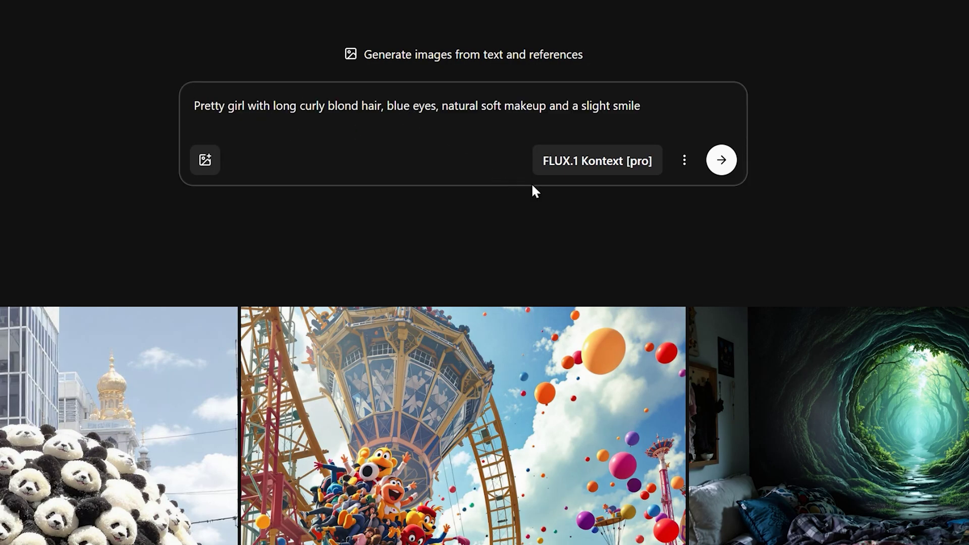
{"action": "left_click", "coordinate": [646, 165]}
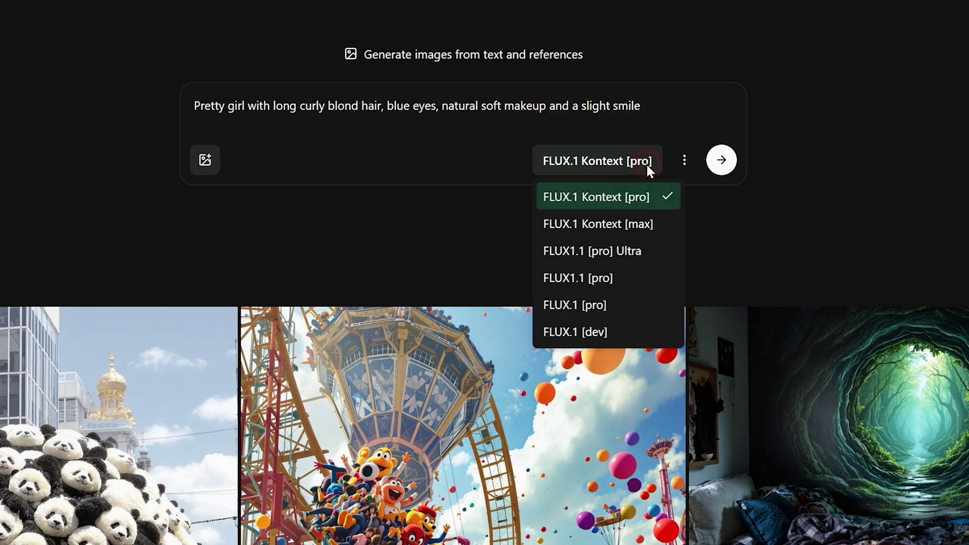
{"action": "left_click", "coordinate": [658, 202]}
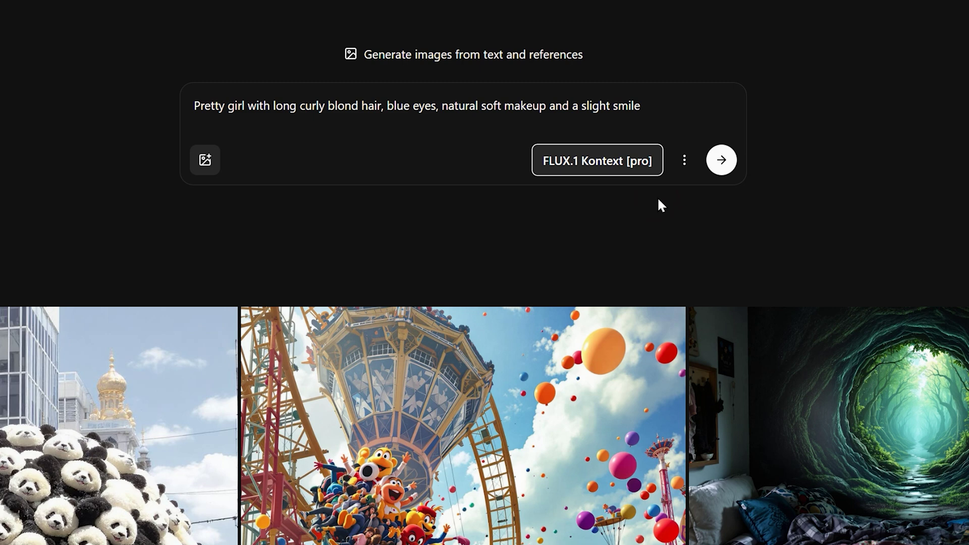
- Set the generation aspect ratio to 9:16 and the batch size to 2
{"action": "left_click", "coordinate": [683, 160]}
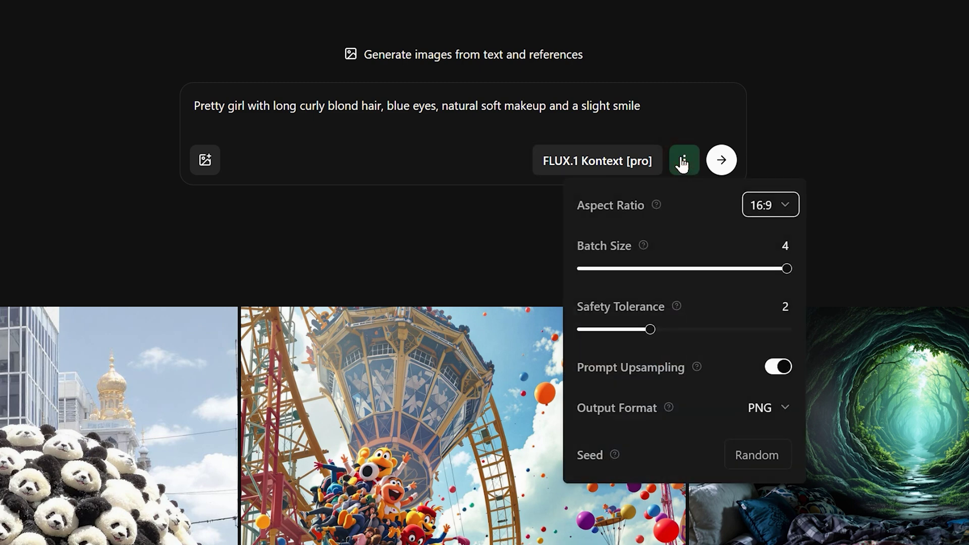
{"action": "left_click", "coordinate": [776, 203]}
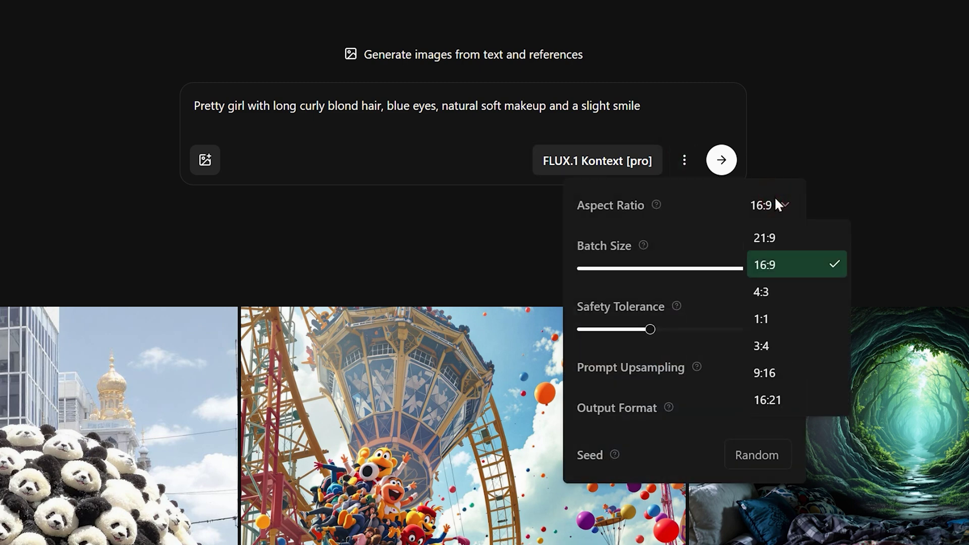
{"action": "left_click", "coordinate": [774, 370]}
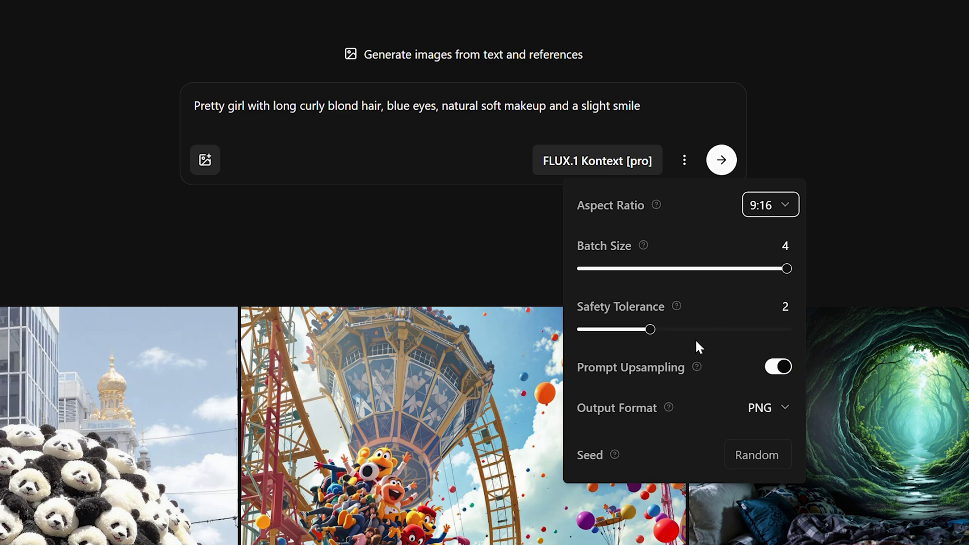
{"action": "left_click_drag", "start_coordinate": [786, 268], "coordinate": [589, 271]}
{"action": "left_click", "coordinate": [839, 234]}
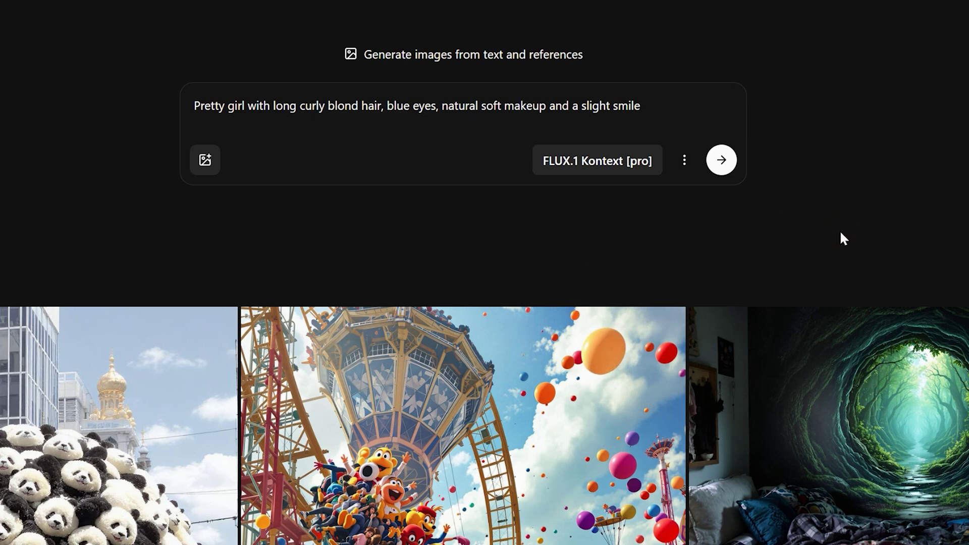
- Generate the blonde portrait and view the result full size
{"action": "left_click", "coordinate": [723, 160]}
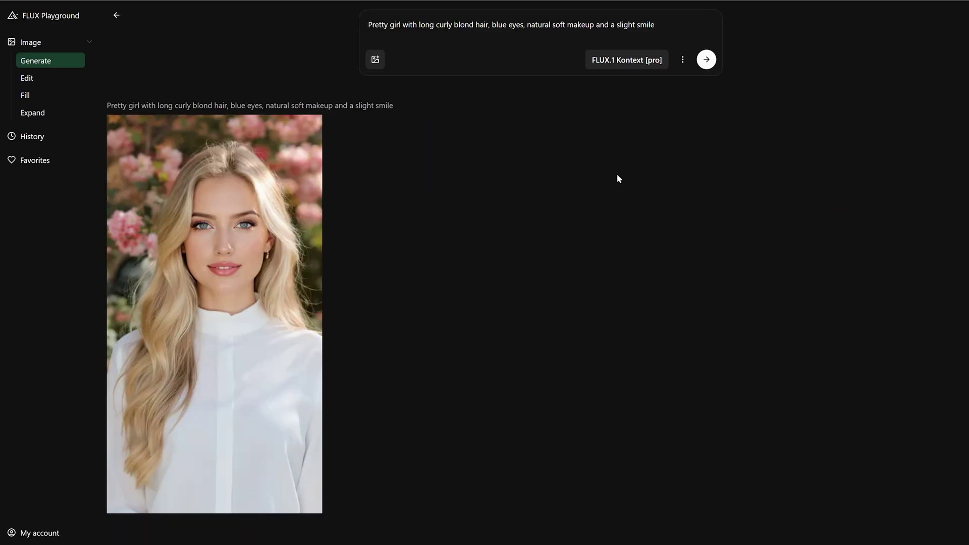
{"action": "left_click", "coordinate": [217, 279]}
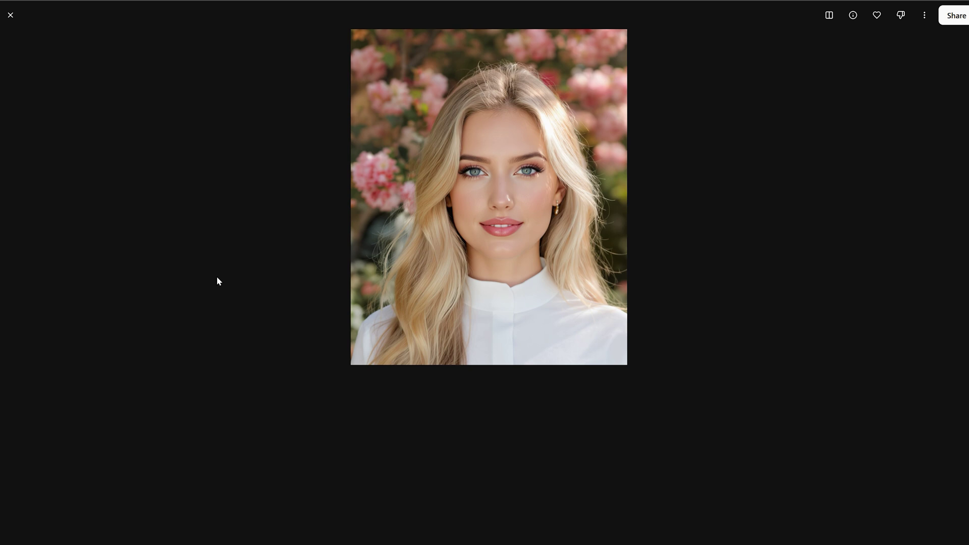
{"action": "left_click", "coordinate": [216, 281]}
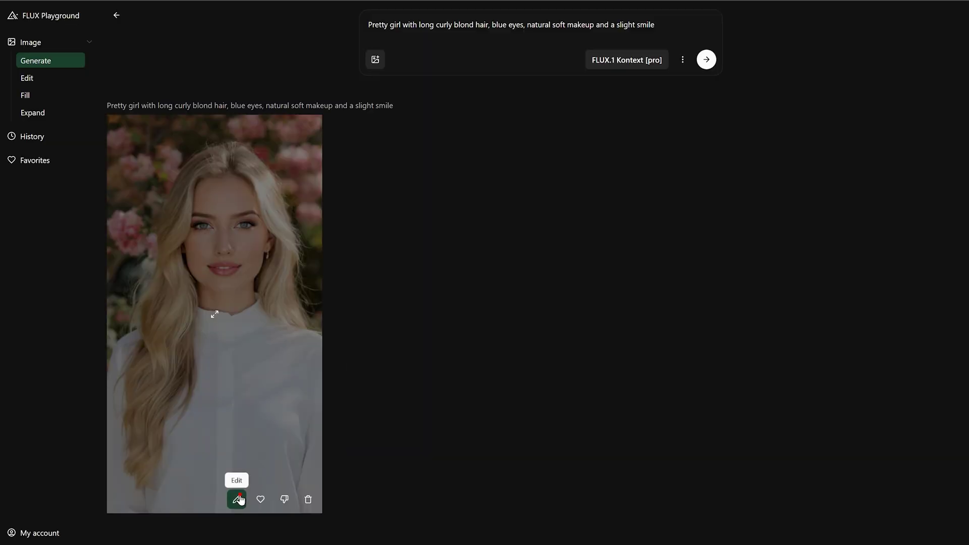
- Edit the portrait with 'Sitting and drinking coffee in Starbucks' and review the coffee-shop and tennis results
{"action": "left_click", "coordinate": [239, 499]}
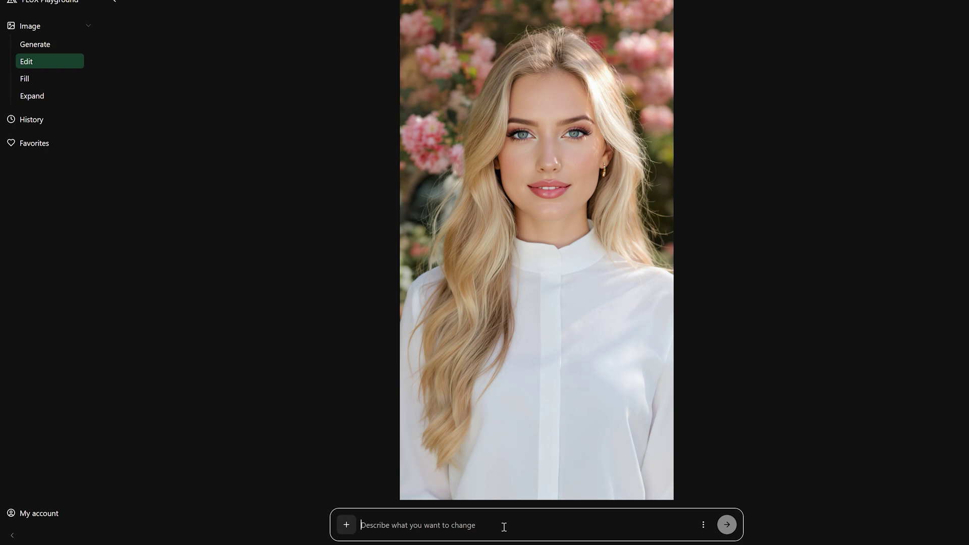
{"action": "left_click", "coordinate": [486, 525]}
{"action": "type", "text": "Sitting and drinking coffee in Starbucks"}
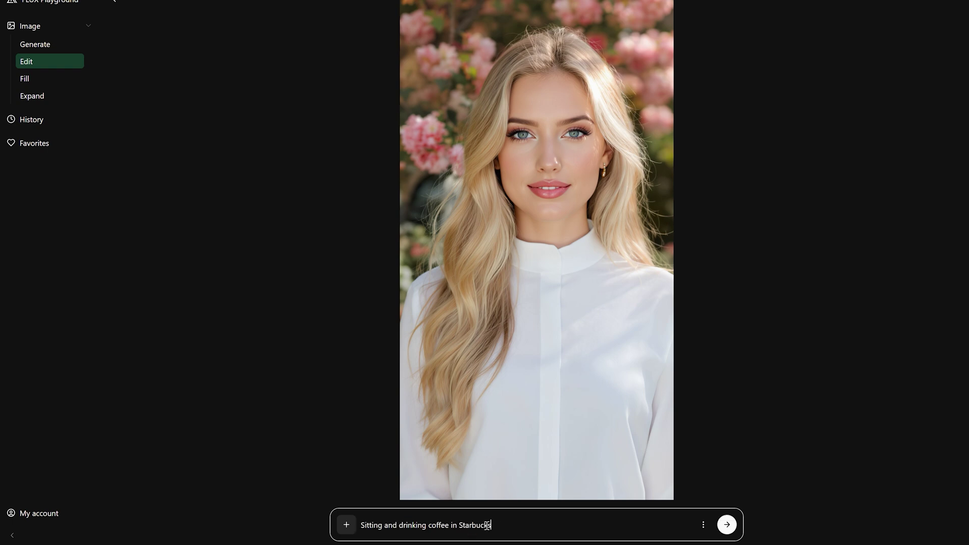
{"action": "left_click", "coordinate": [725, 527]}
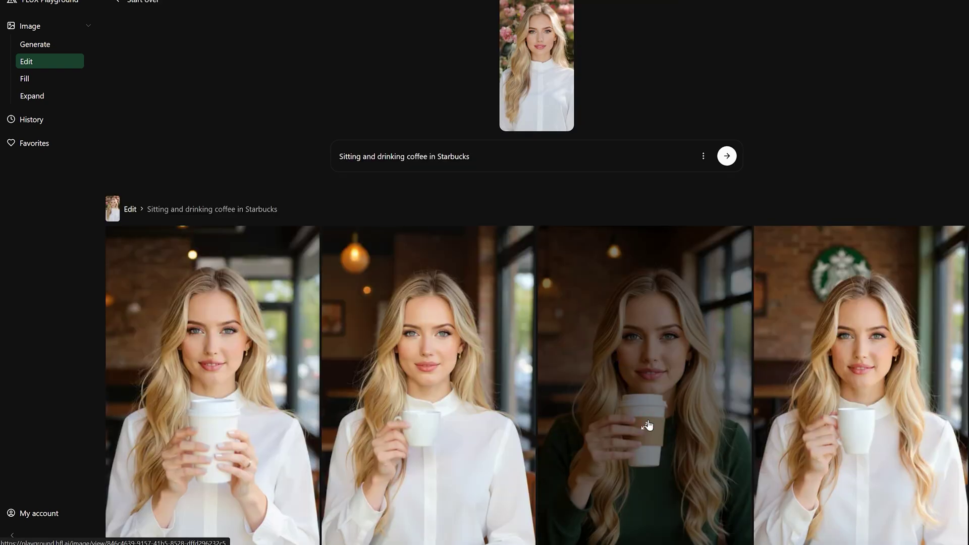
{"action": "left_click", "coordinate": [649, 426]}
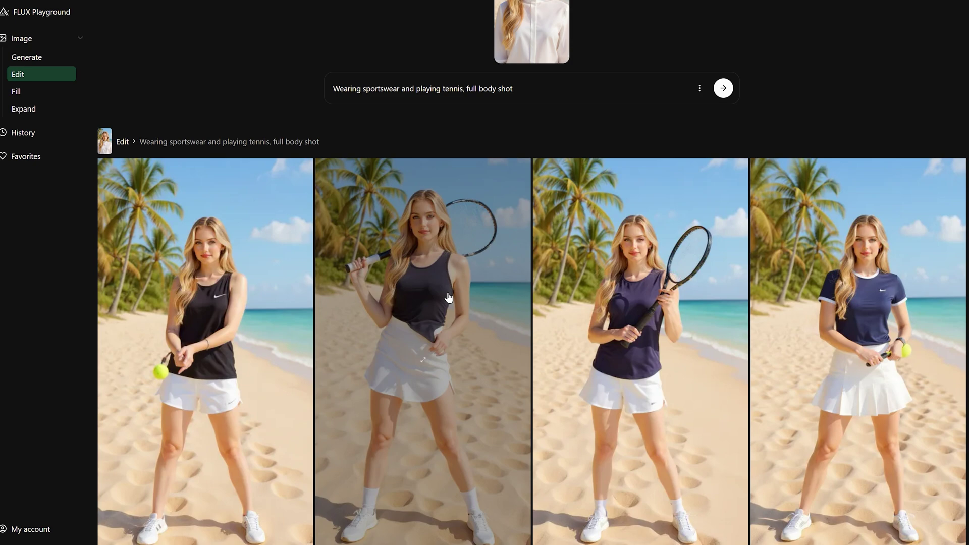
{"action": "left_click", "coordinate": [427, 363]}
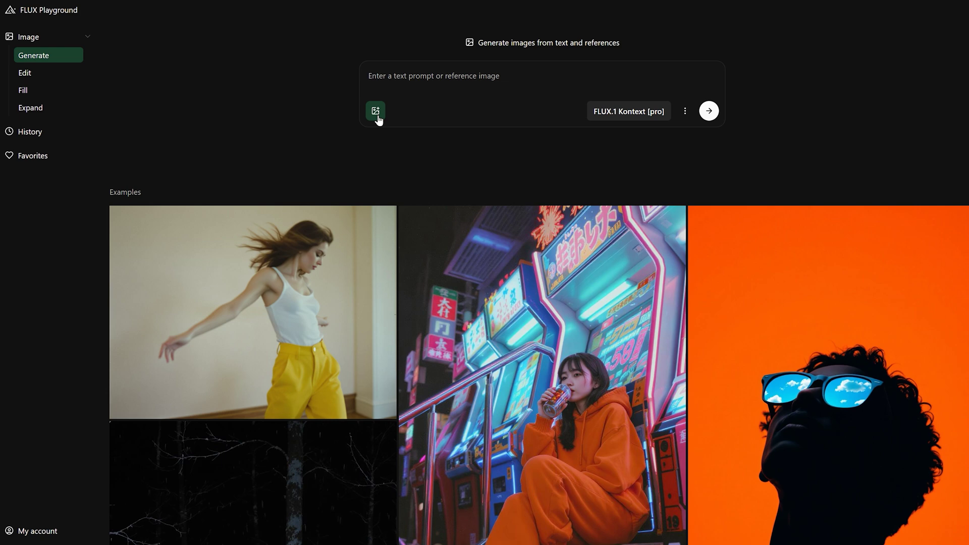
- Upload superhero.png, replace 'GOODGUY' with 'SUPERMAN AI', and view the new poster full-screen
{"action": "left_click", "coordinate": [378, 115]}
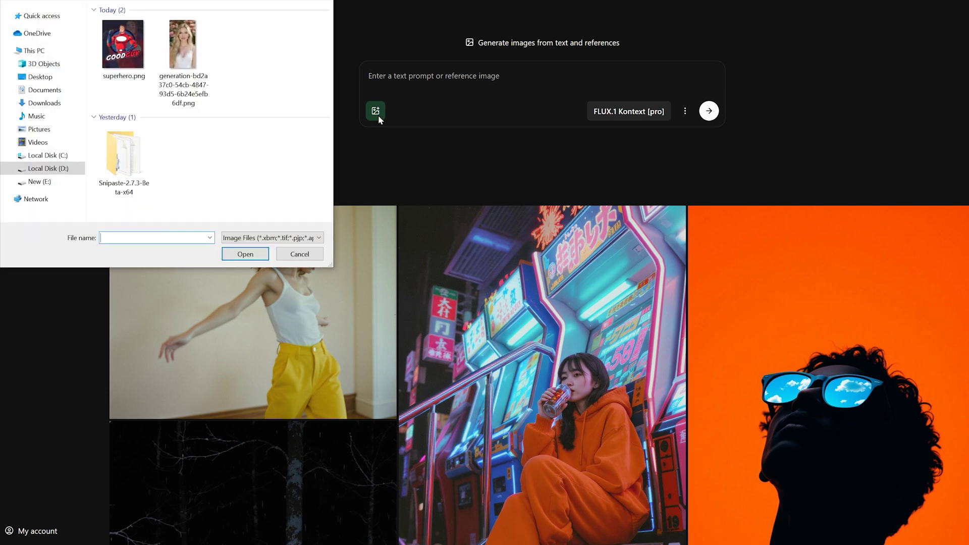
{"action": "left_click", "coordinate": [139, 45]}
{"action": "left_click", "coordinate": [245, 254]}
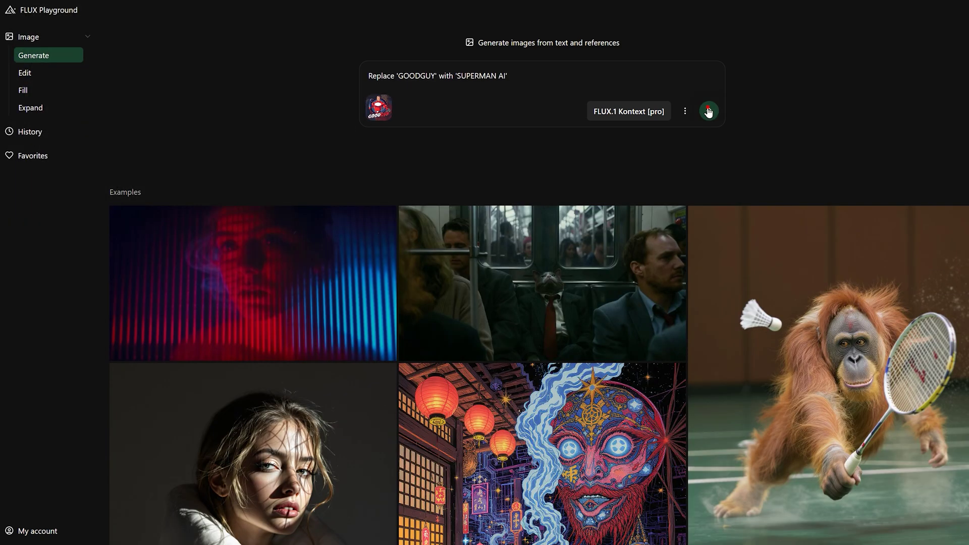
{"action": "left_click", "coordinate": [711, 113]}
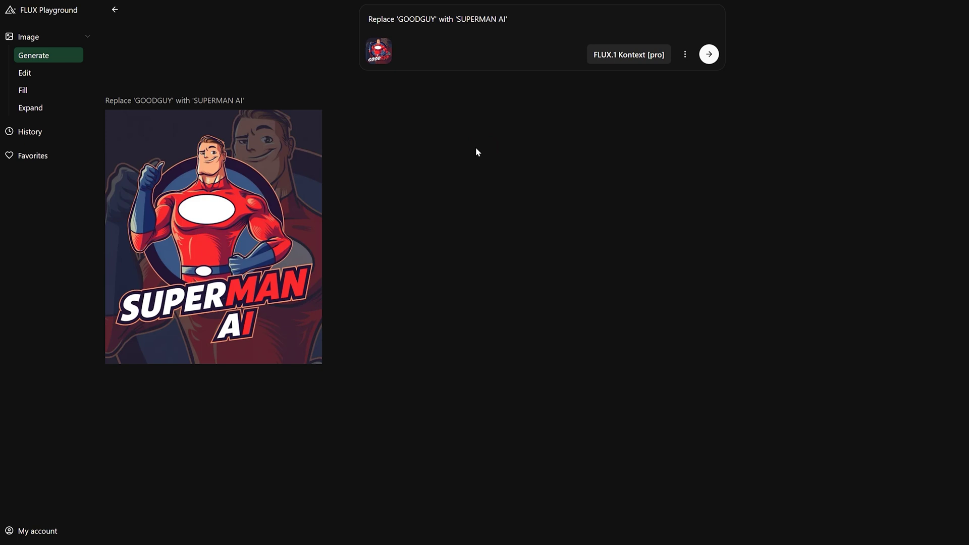
{"action": "left_click", "coordinate": [221, 230]}
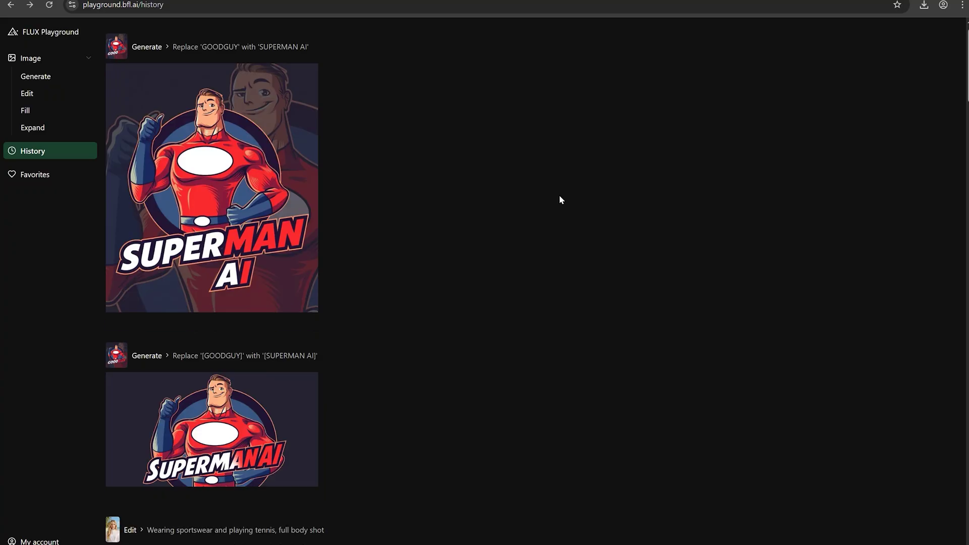
- Scroll back through the tennis, beach, side-view and coffee-shop edits to the original portrait
{"action": "scroll", "coordinate": [544, 201], "scroll_direction": "down", "scroll_amount": 5}
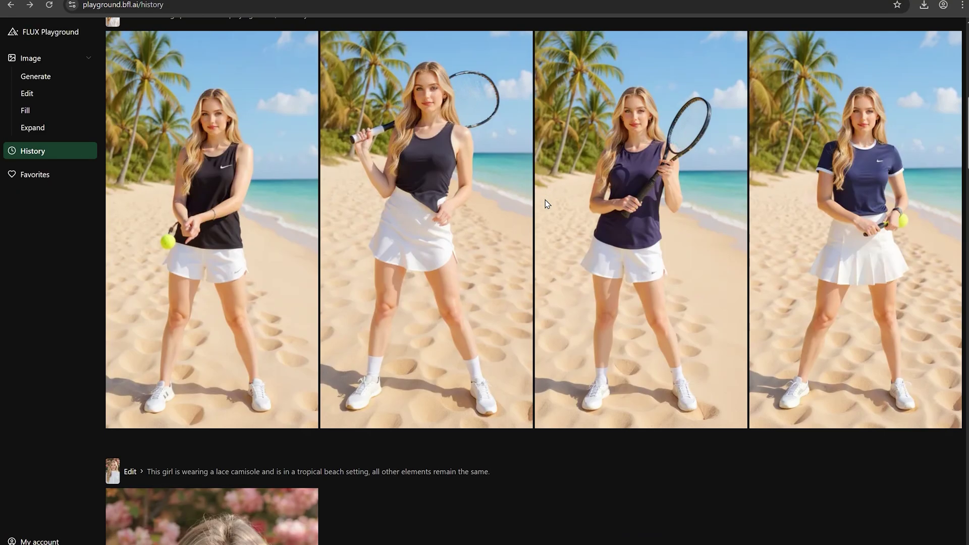
{"action": "scroll", "coordinate": [544, 212], "scroll_direction": "down", "scroll_amount": 10}
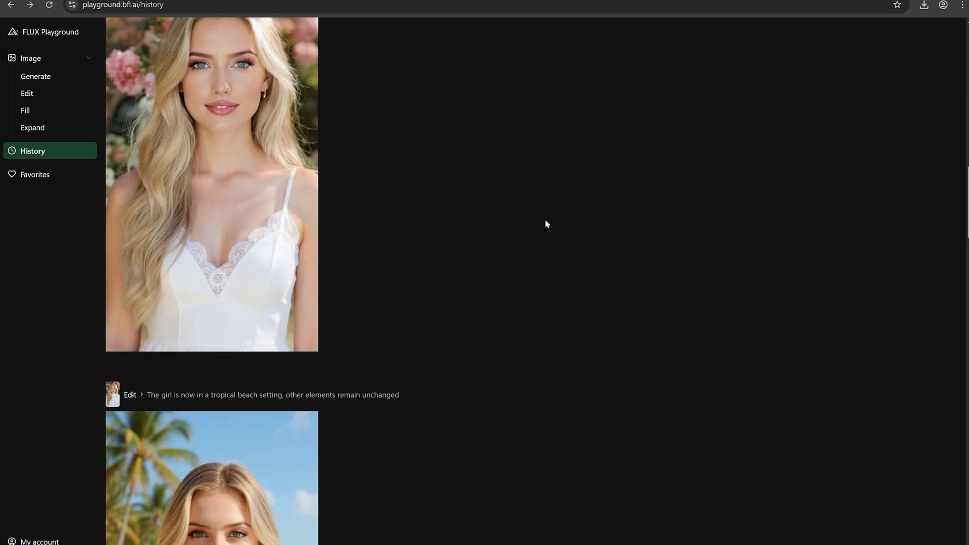
{"action": "scroll", "coordinate": [545, 222], "scroll_direction": "down", "scroll_amount": 15}
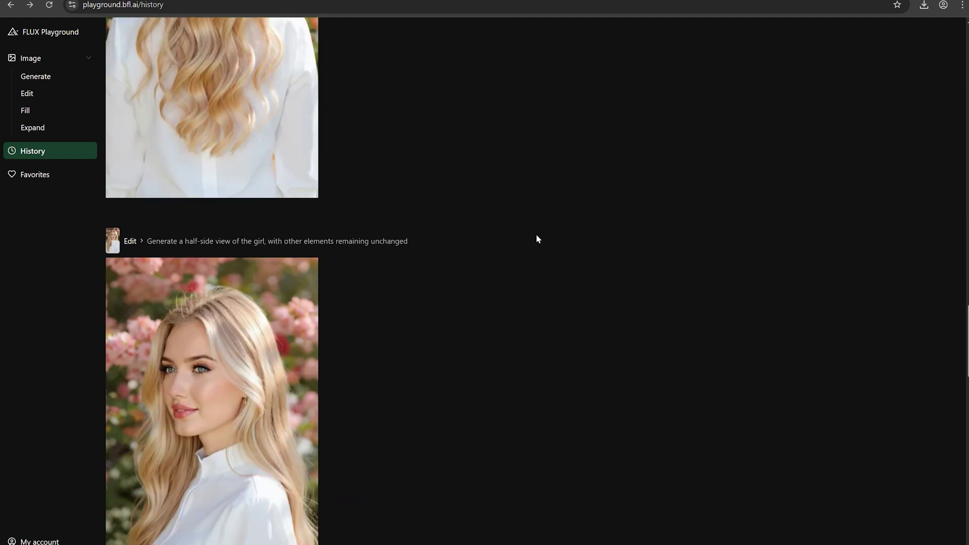
{"action": "scroll", "coordinate": [537, 236], "scroll_direction": "down", "scroll_amount": 10}
{"action": "scroll", "coordinate": [536, 234], "scroll_direction": "down", "scroll_amount": 15}
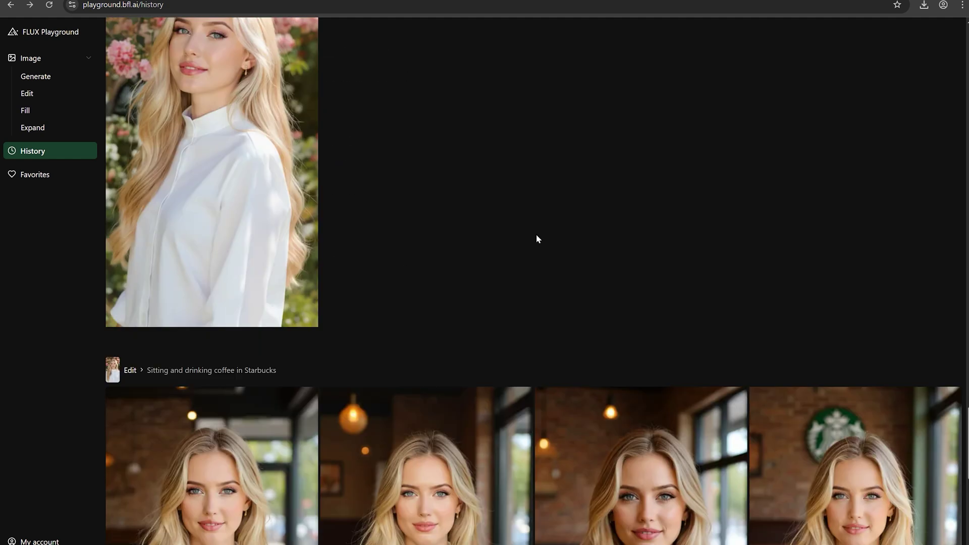
{"action": "scroll", "coordinate": [536, 239], "scroll_direction": "down", "scroll_amount": 3}
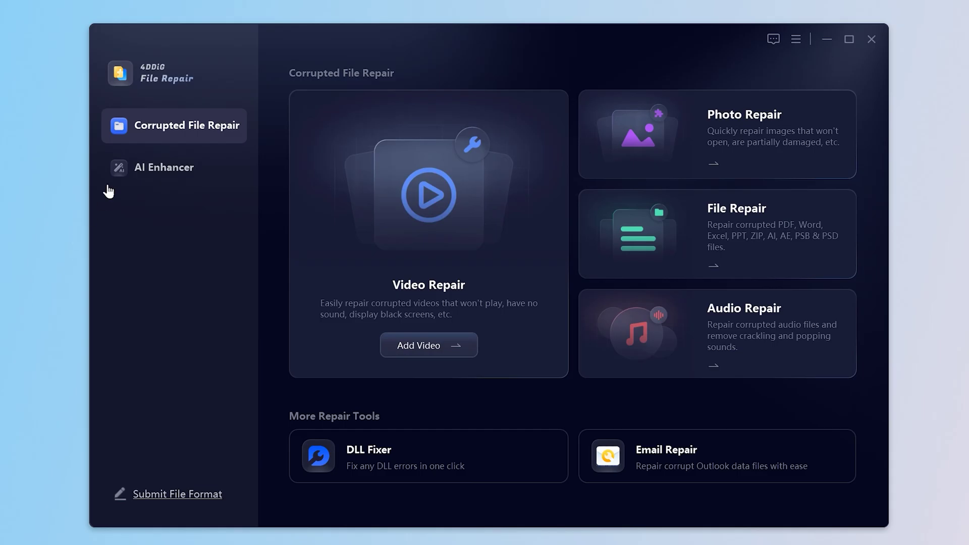
- Upscale the blonde portrait 4x to 1252x2320 with 4DDiG's Photo Enhancer
{"action": "left_click", "coordinate": [138, 166]}
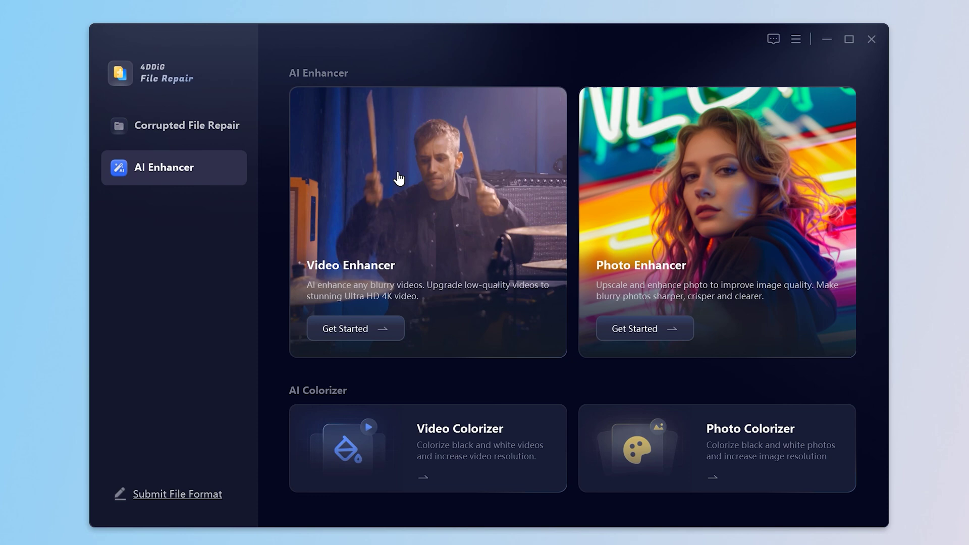
{"action": "left_click", "coordinate": [645, 329]}
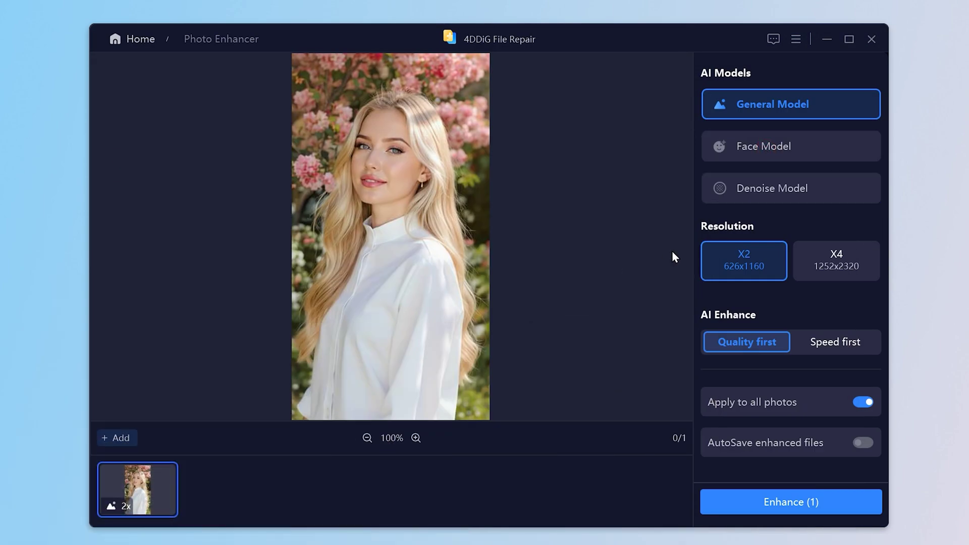
{"action": "left_click", "coordinate": [814, 260]}
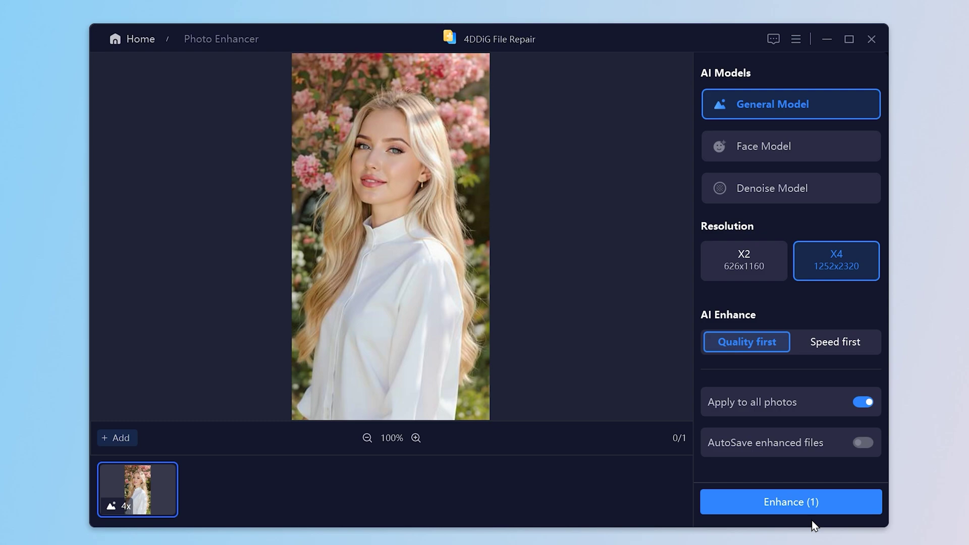
{"action": "left_click", "coordinate": [809, 504]}
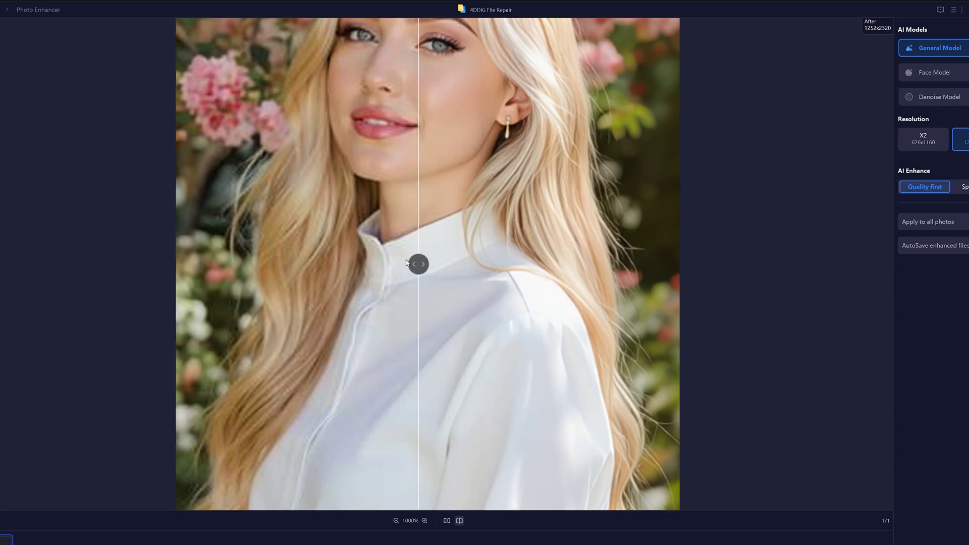
{"action": "left_click_drag", "start_coordinate": [372, 263], "coordinate": [195, 262]}
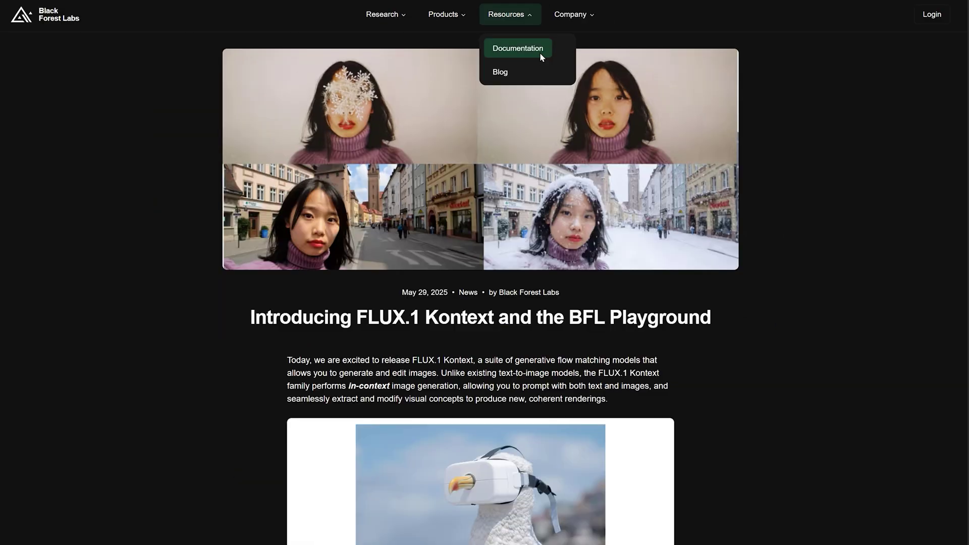
- Open the documentation's Prompting Guide - Image-to-Image and scroll through its editing examples
{"action": "left_click", "coordinate": [540, 53]}
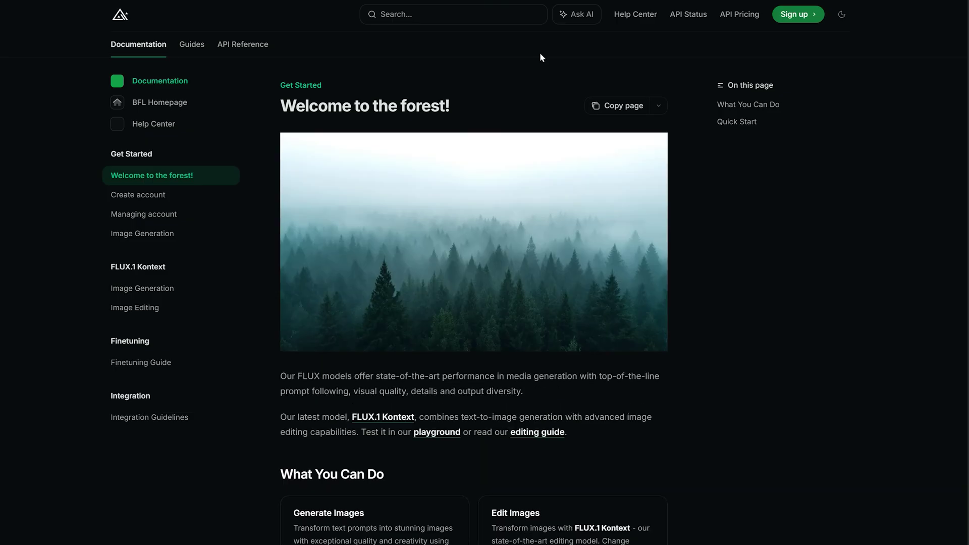
{"action": "left_click", "coordinate": [191, 47]}
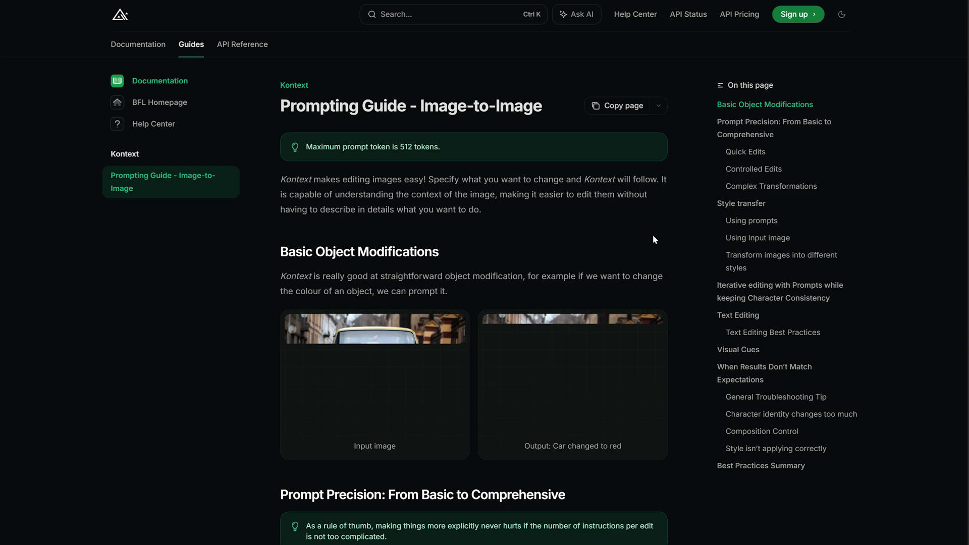
{"action": "scroll", "coordinate": [704, 255], "scroll_direction": "down", "scroll_amount": 5}
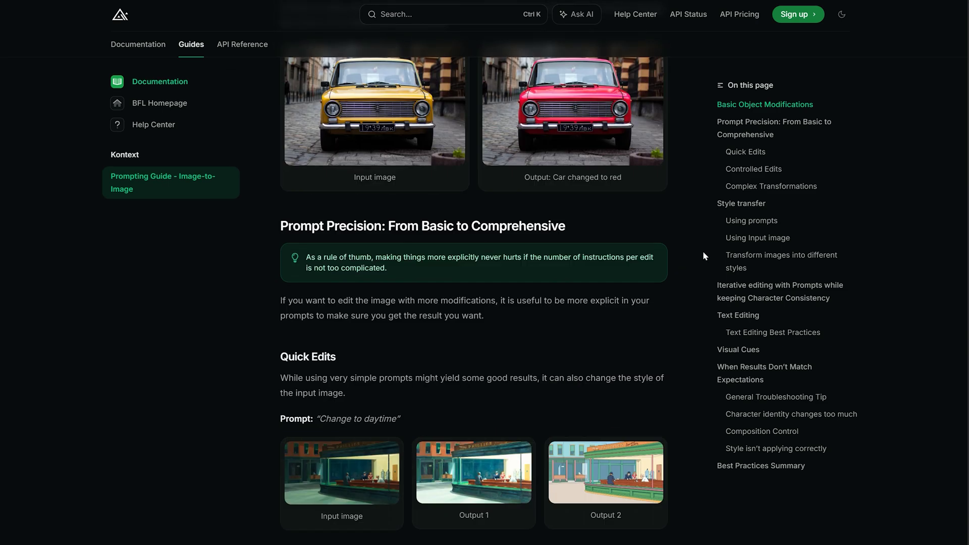
{"action": "scroll", "coordinate": [704, 255], "scroll_direction": "down", "scroll_amount": 5}
{"action": "scroll", "coordinate": [700, 258], "scroll_direction": "down", "scroll_amount": 5}
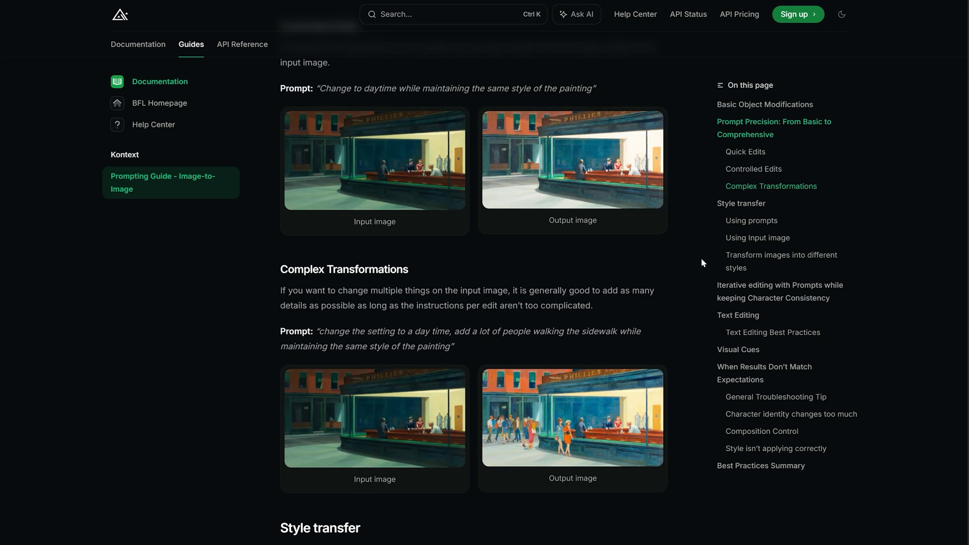
{"action": "scroll", "coordinate": [697, 264], "scroll_direction": "down", "scroll_amount": 5}
{"action": "scroll", "coordinate": [696, 265], "scroll_direction": "down", "scroll_amount": 10}
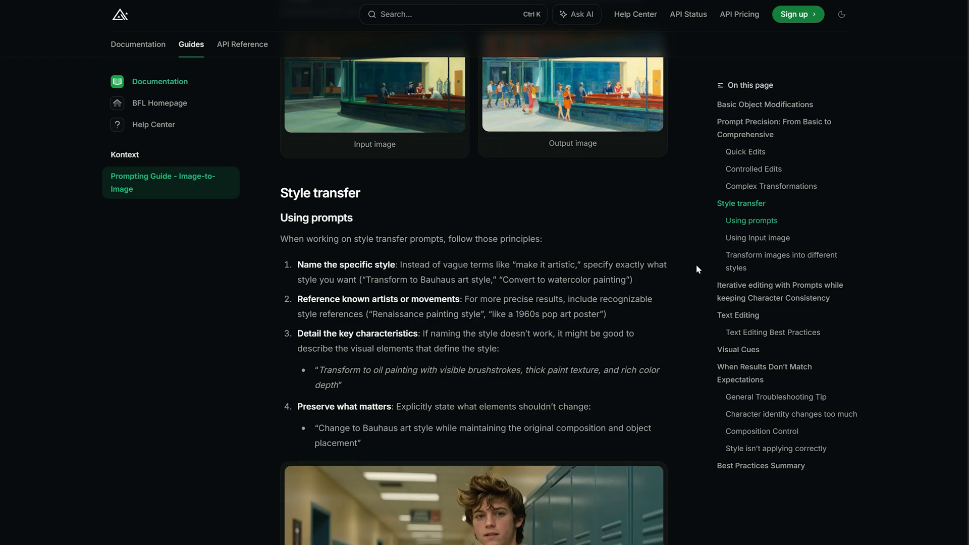
{"action": "scroll", "coordinate": [696, 267], "scroll_direction": "down", "scroll_amount": 20}
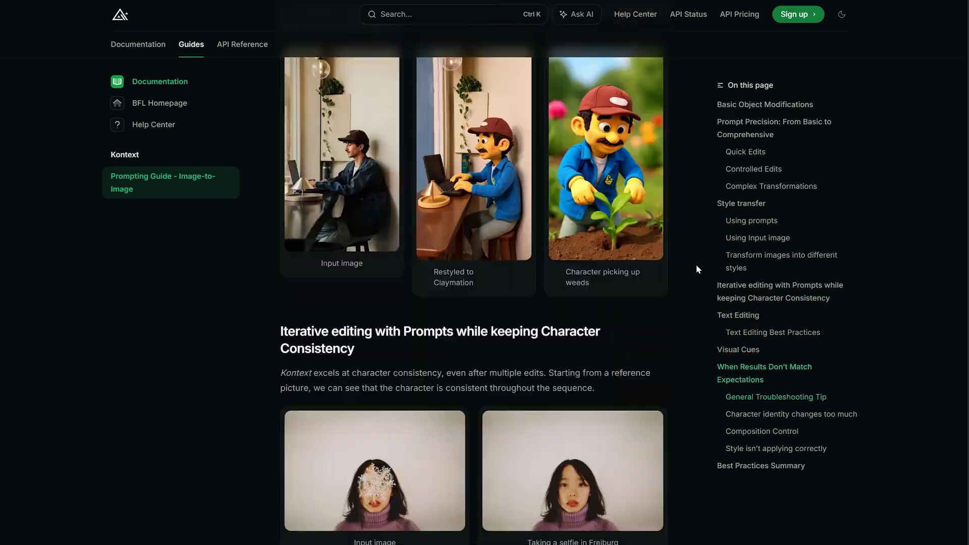
{"action": "scroll", "coordinate": [695, 264], "scroll_direction": "down", "scroll_amount": 15}
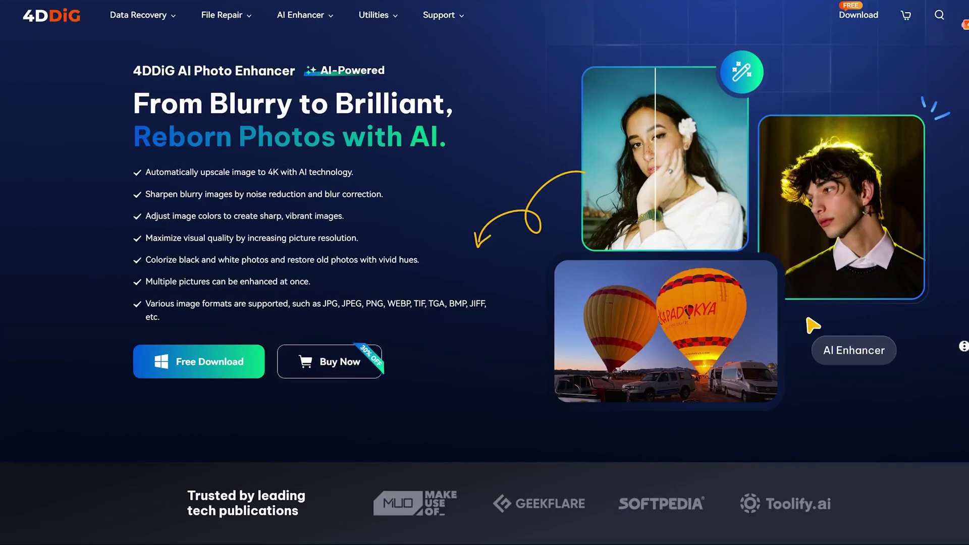
{"action": "scroll", "coordinate": [485, 273], "scroll_direction": "down", "scroll_amount": 3}
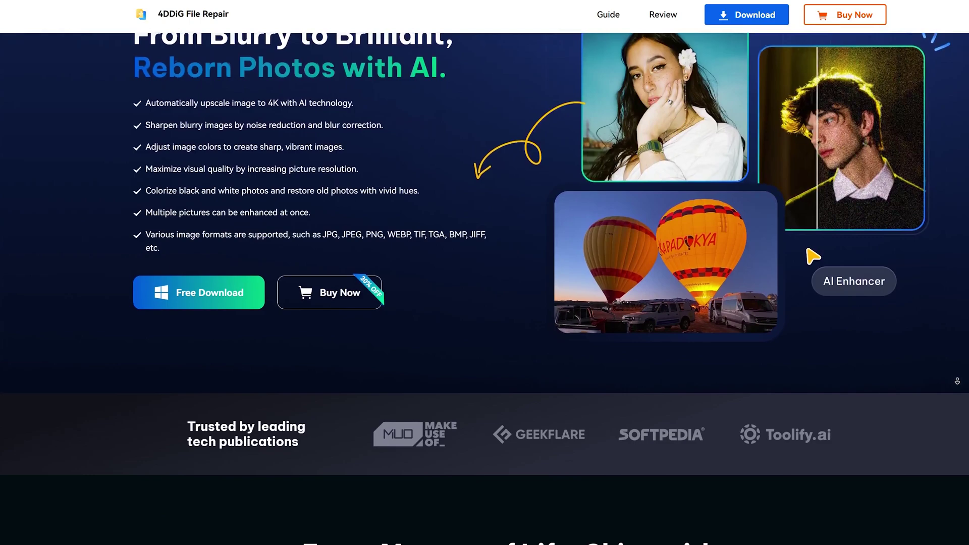